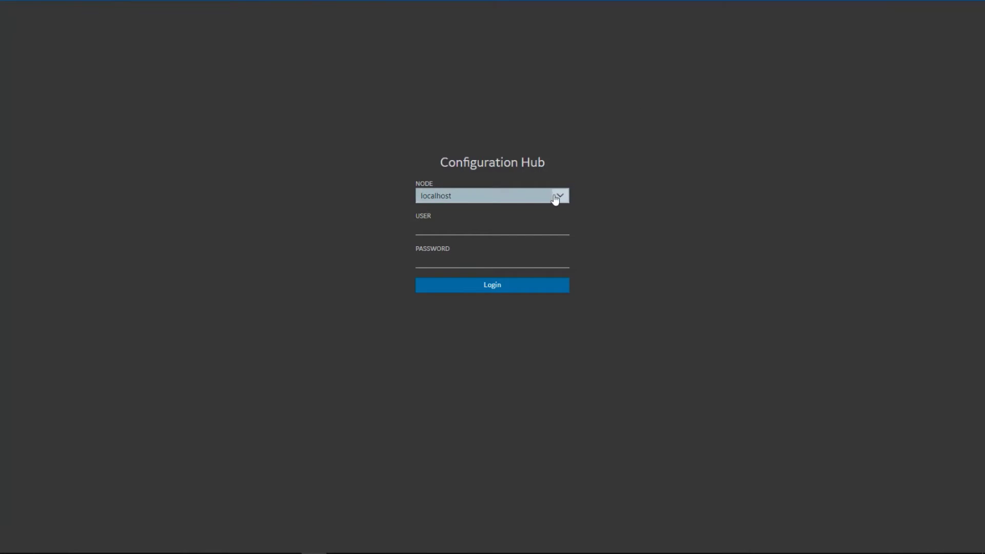
- Enter the user name and log in to the localhost node
left_click(491, 226)
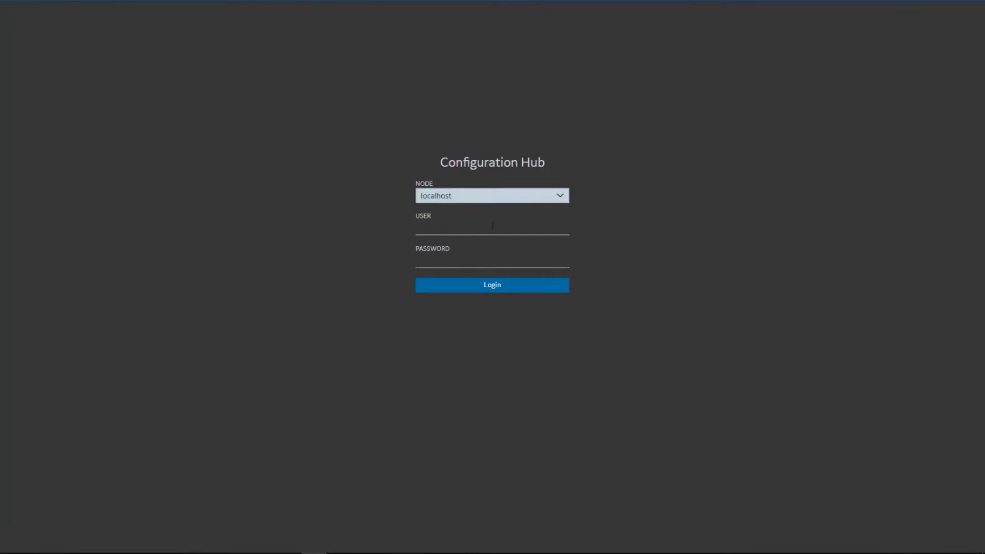
type("admin")
key("Return")
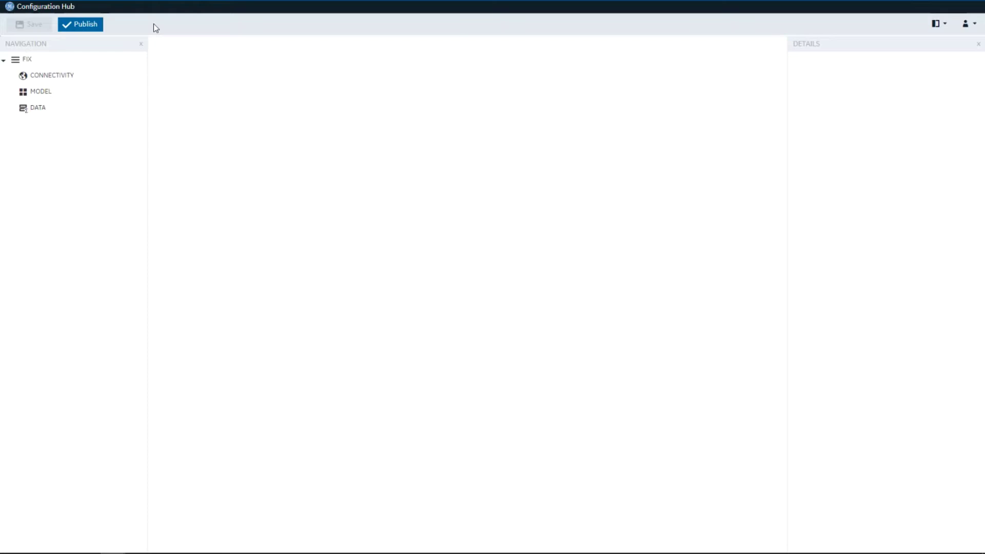
- Open DATA, MODEL and CONNECTIVITY from the Navigation panel as separate workspace tabs
left_click(113, 45)
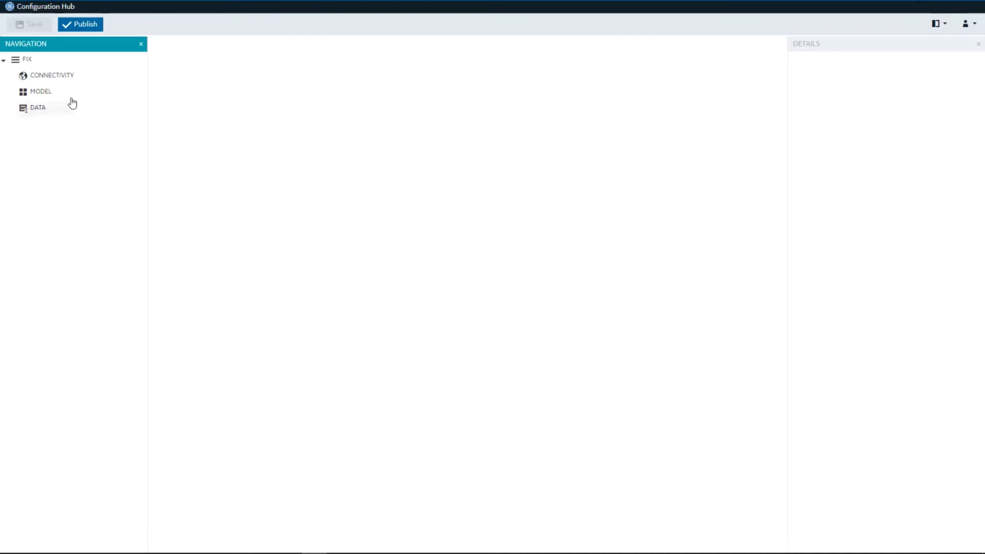
left_click(47, 113)
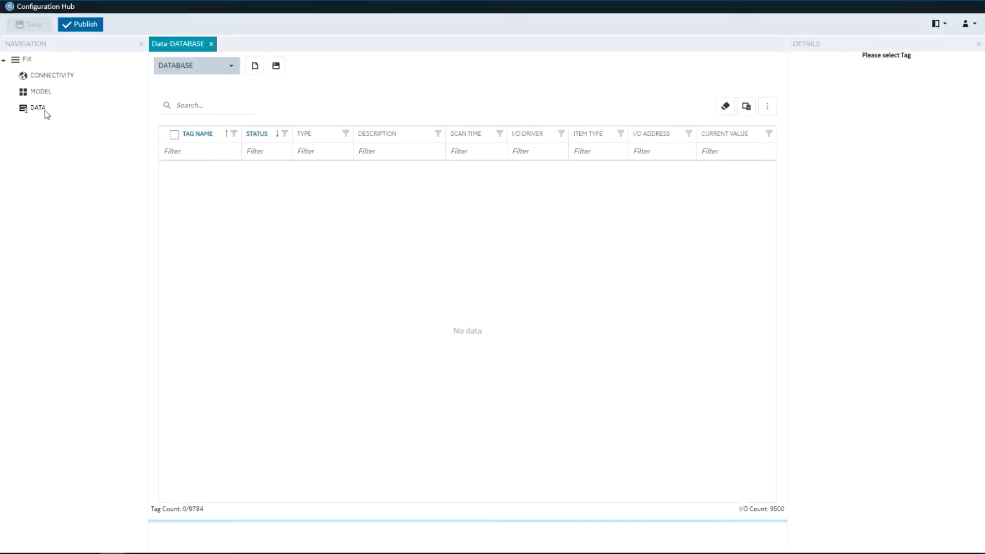
left_click(44, 95)
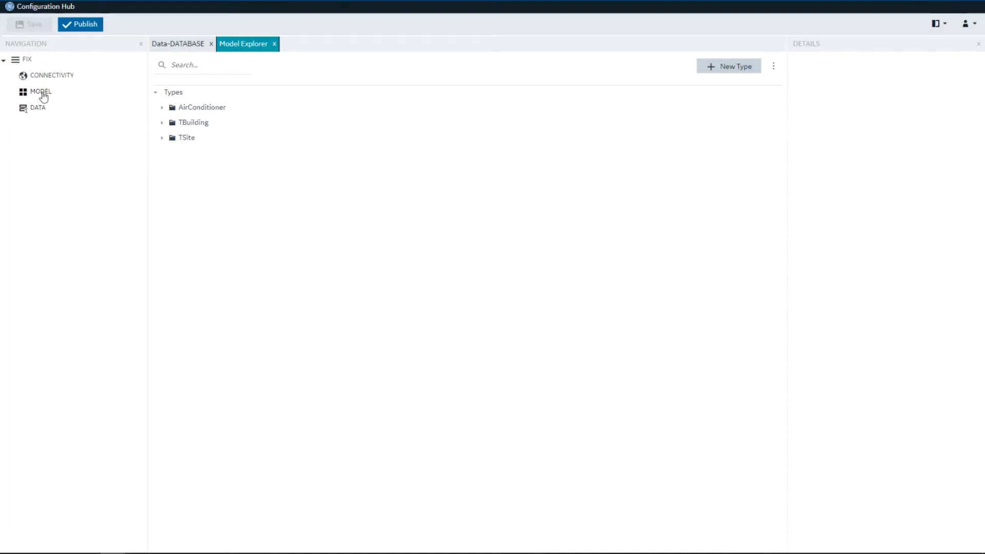
left_click(67, 78)
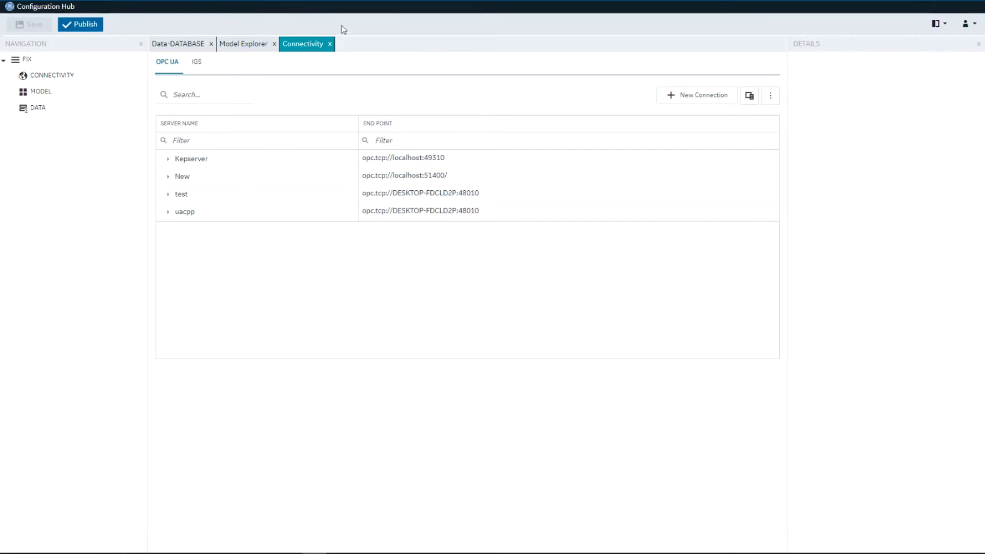
- Cycle through the Model Explorer and Connectivity tabs, then widen the database's TAG NAME column
left_click(175, 45)
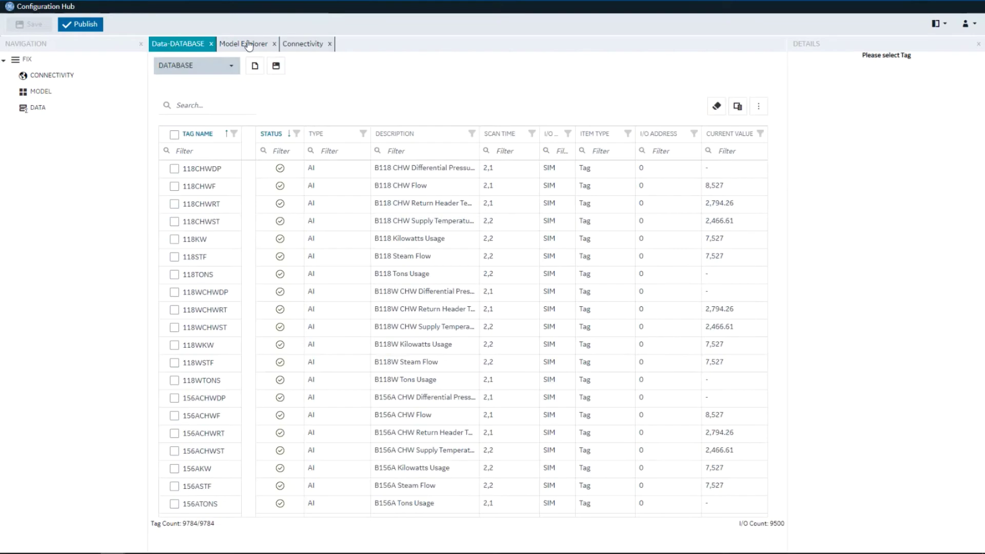
left_click(249, 44)
left_click(311, 49)
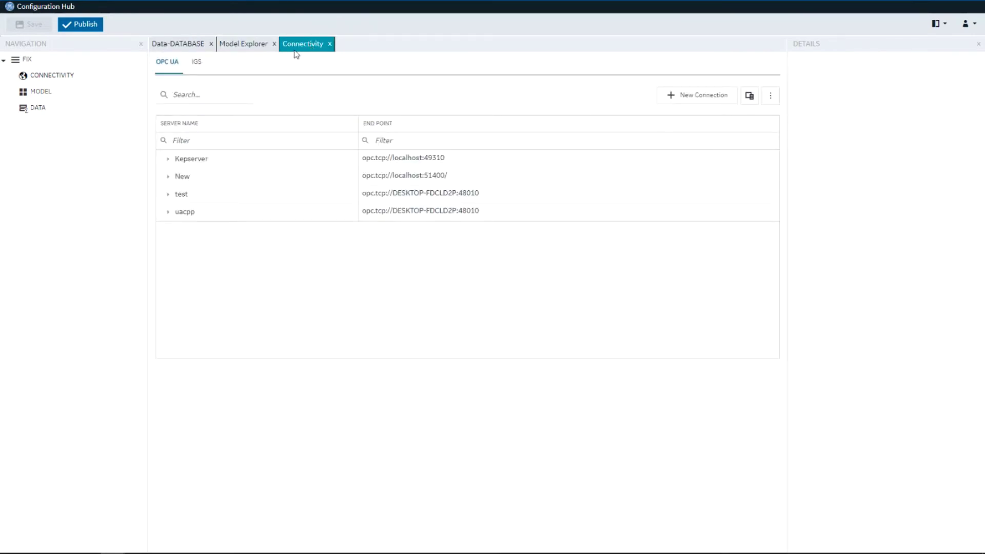
left_click(176, 43)
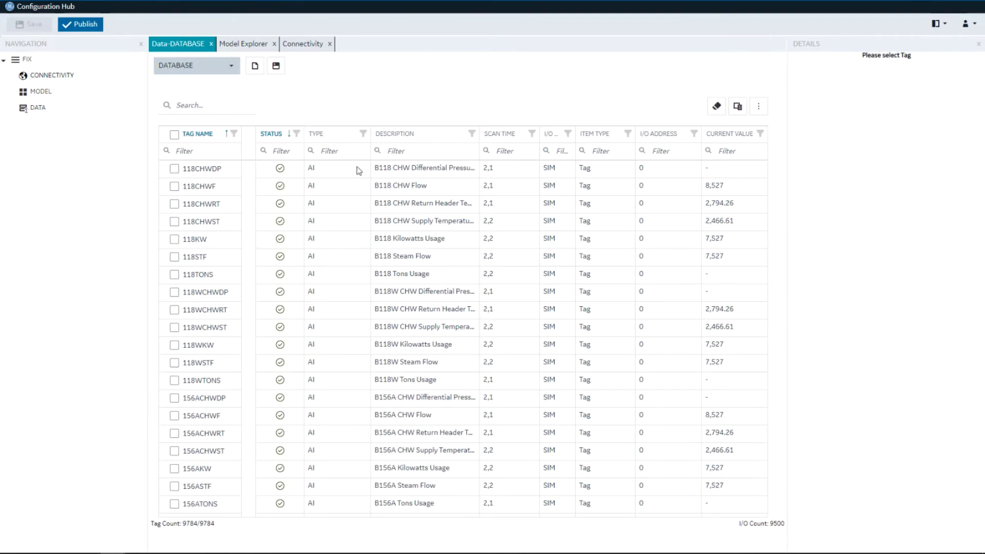
left_click_drag(254, 137, 359, 150)
left_click(359, 149)
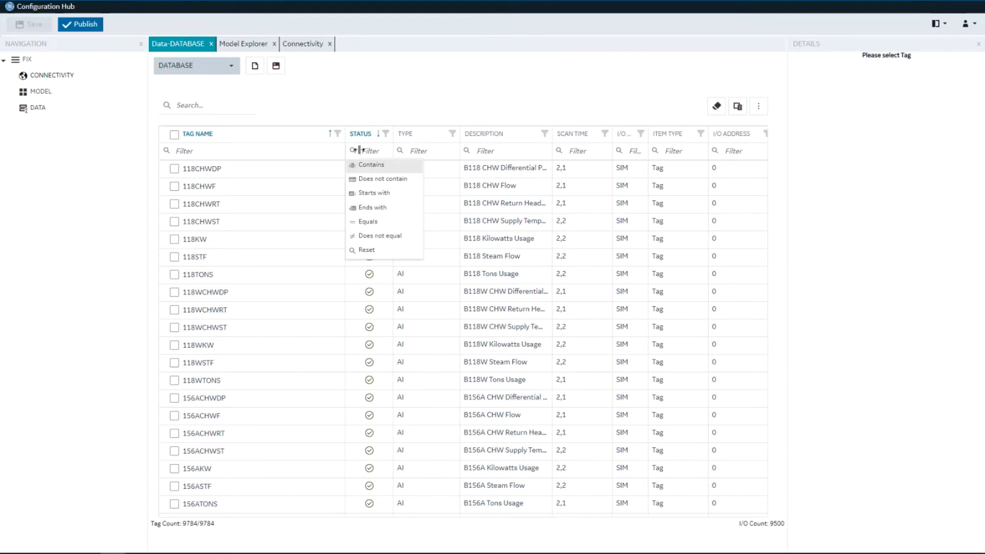
- Inspect tags 118CHWF through 118KW, expanding their GENERAL and IO ADDRESSING details
left_click(212, 190)
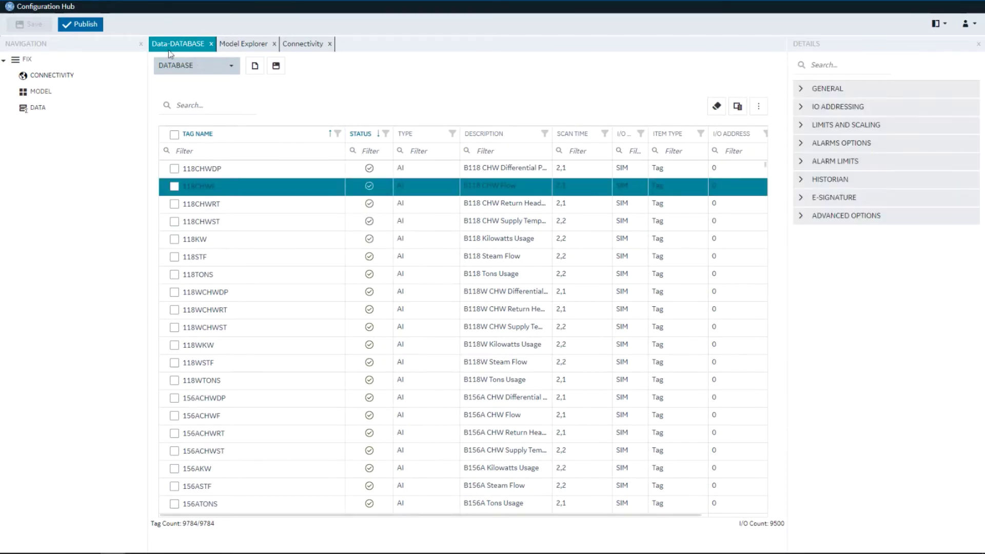
left_click(209, 206)
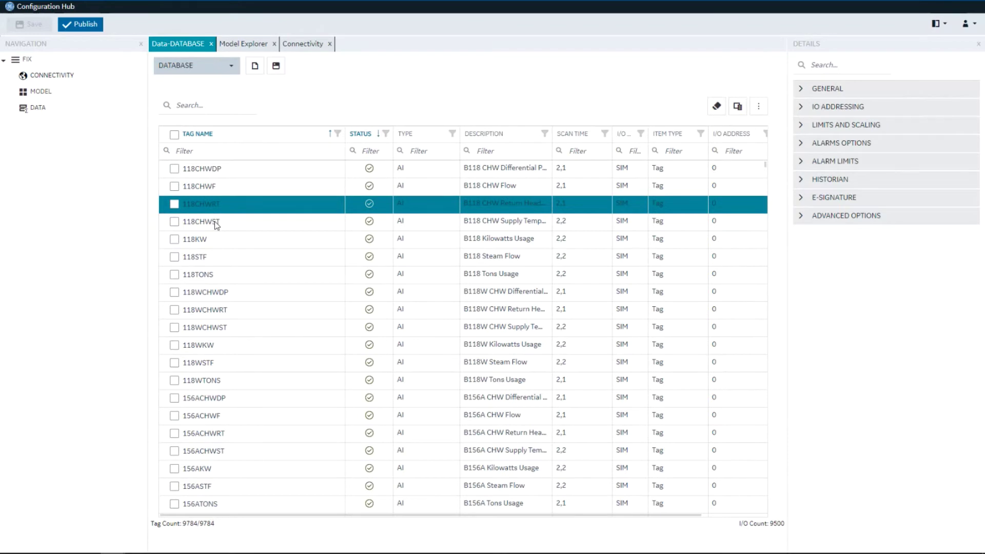
left_click(215, 223)
left_click(219, 240)
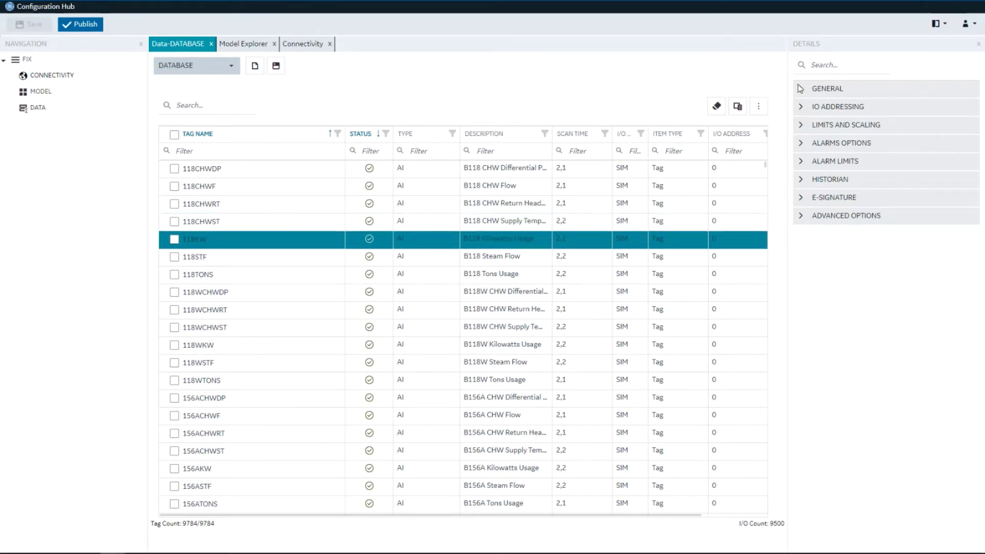
left_click(800, 88)
left_click(800, 136)
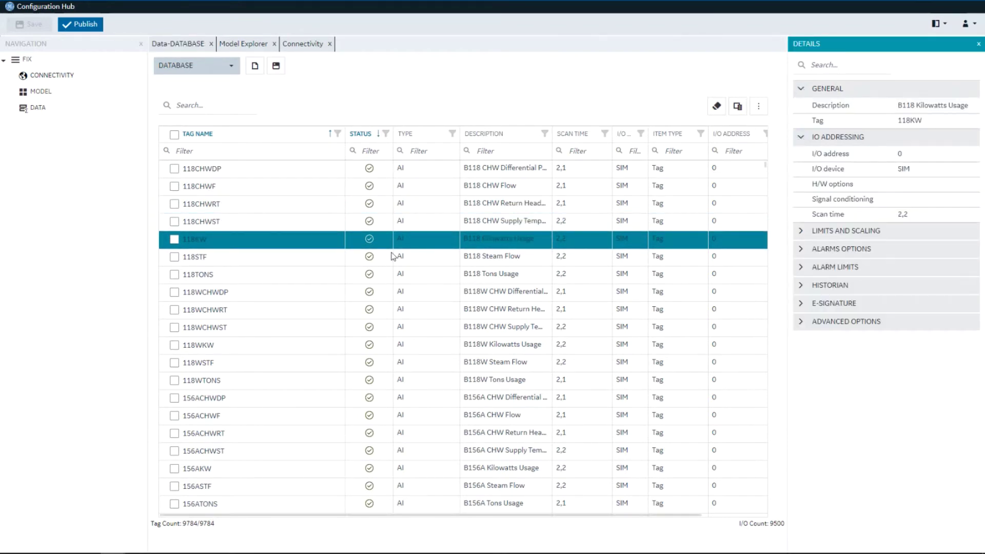
- Inspect tags 118TONS, 118WCHWDP and 118WCHWRT, leaving 118WCHWRT's I/O address unchanged
left_click(210, 275)
left_click(213, 292)
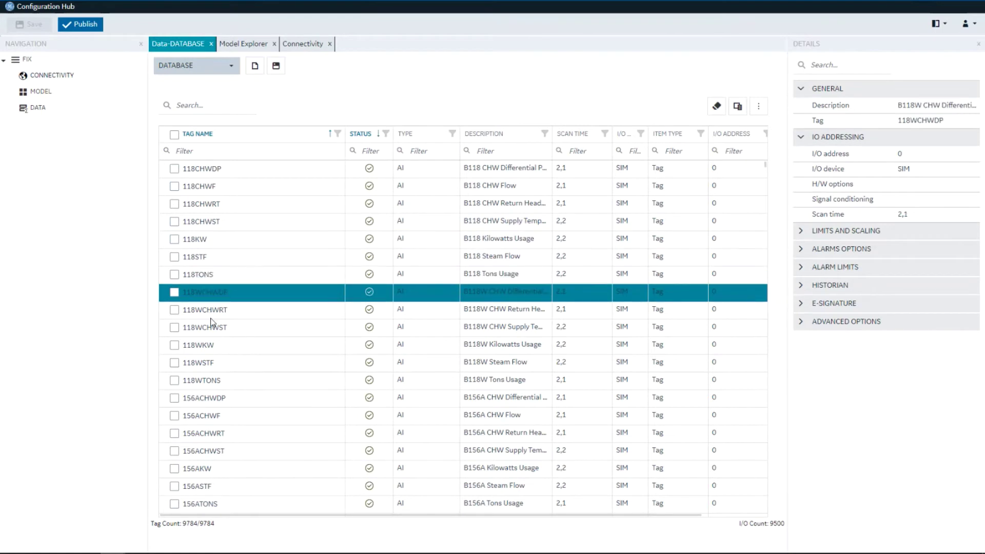
left_click(211, 313)
left_click(913, 156)
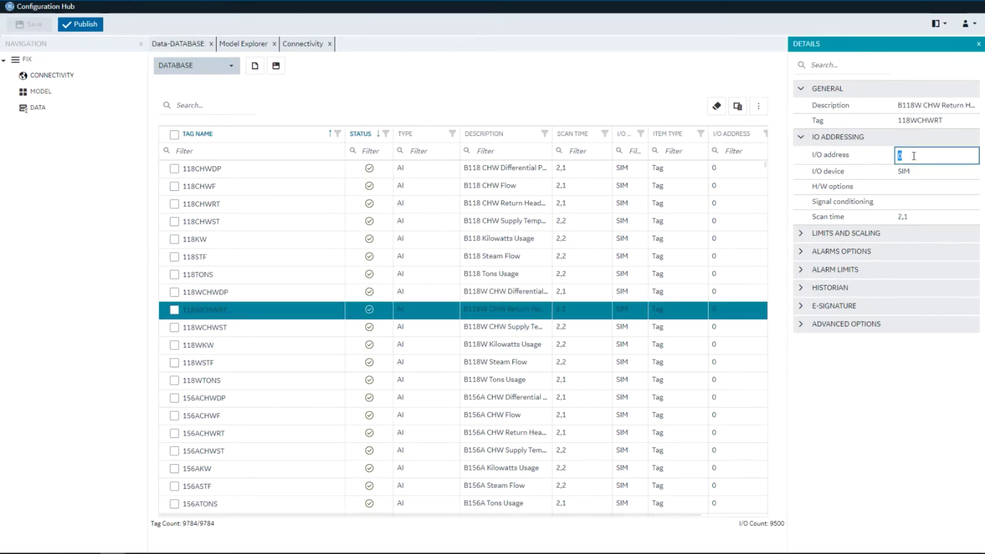
left_click(916, 156)
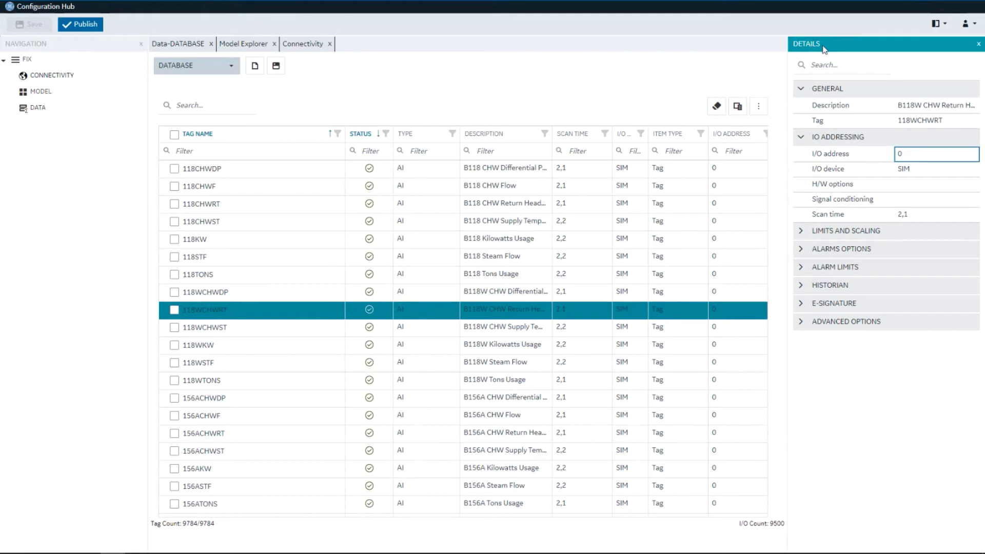
- Dock the Model Explorer Types tree in a pane below navigation on the left and enlarge it
left_click(241, 44)
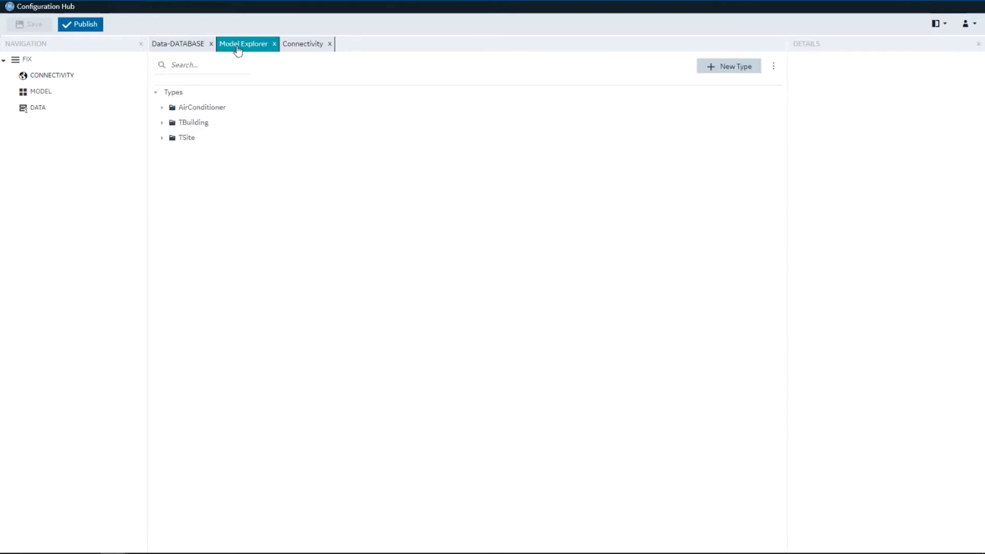
left_click_drag(246, 46, 72, 317)
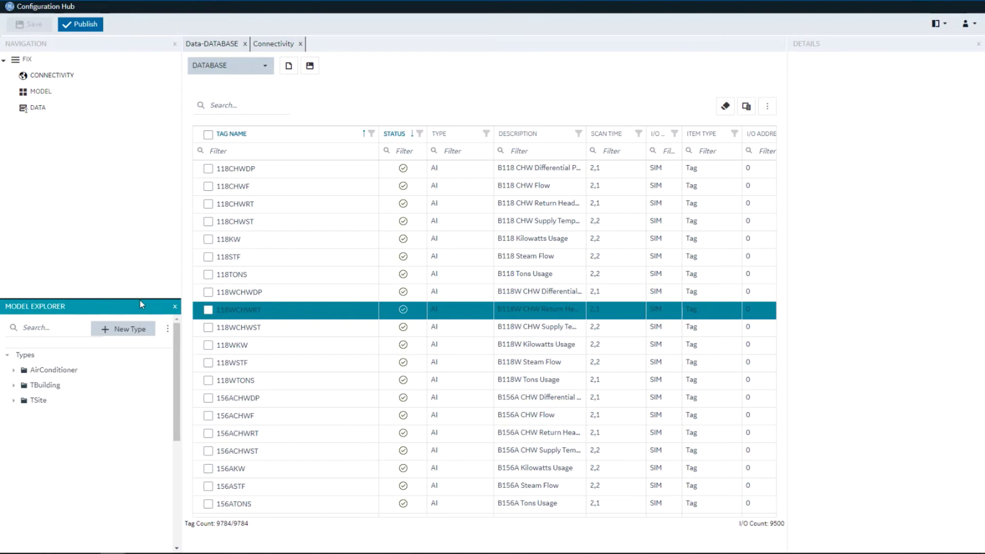
left_click_drag(141, 299, 139, 161)
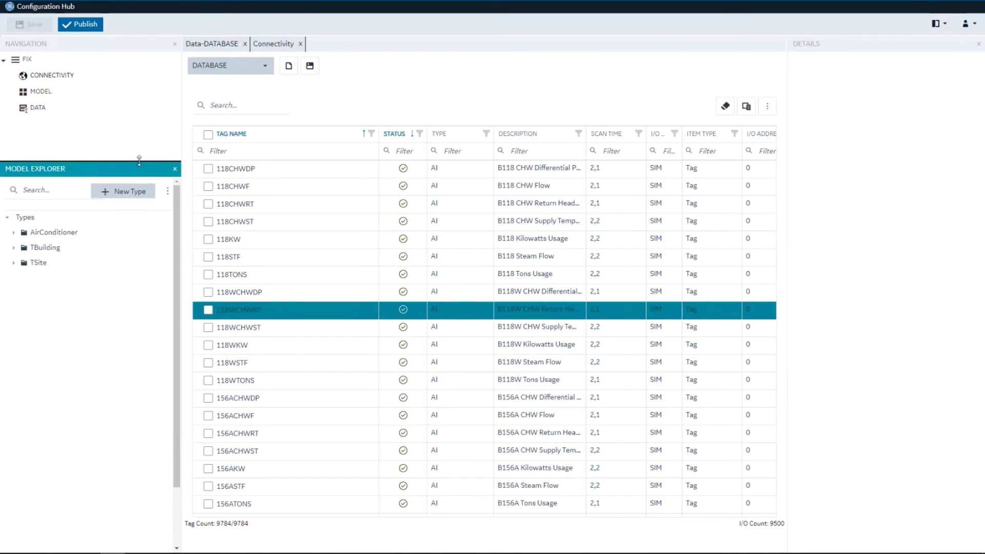
- Move the Connectivity list of four OPC UA servers into its own pane right of the tag table
left_click(282, 44)
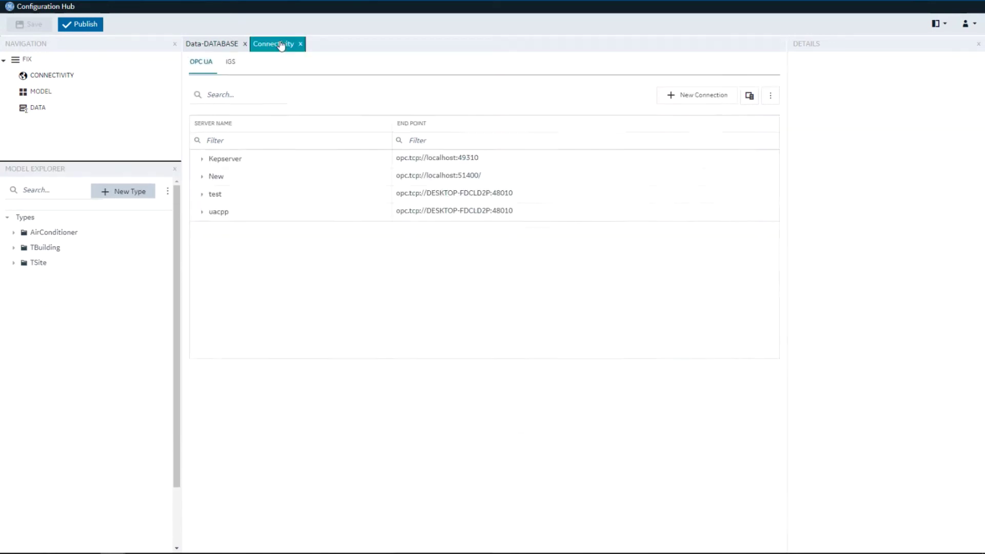
left_click_drag(282, 43, 514, 301)
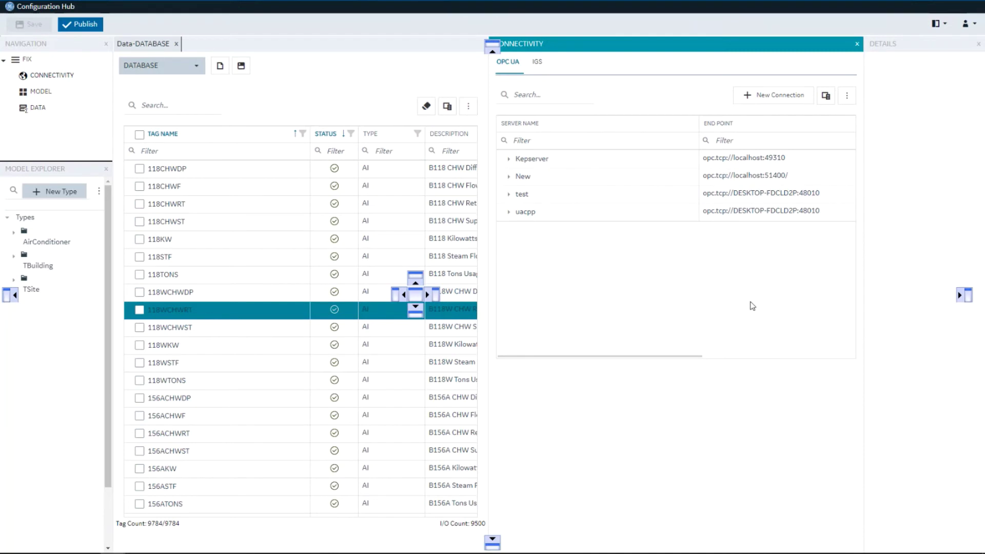
left_click_drag(748, 302, 631, 420)
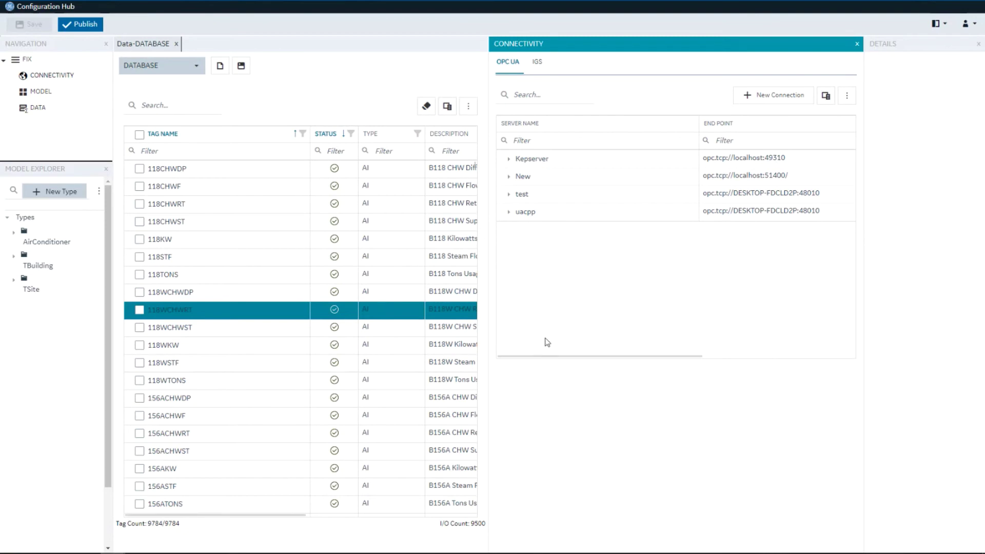
- Put Details under Model Explorer, re-dock Navigation under Connectivity, and show 118TONS's GENERAL properties
left_click(106, 44)
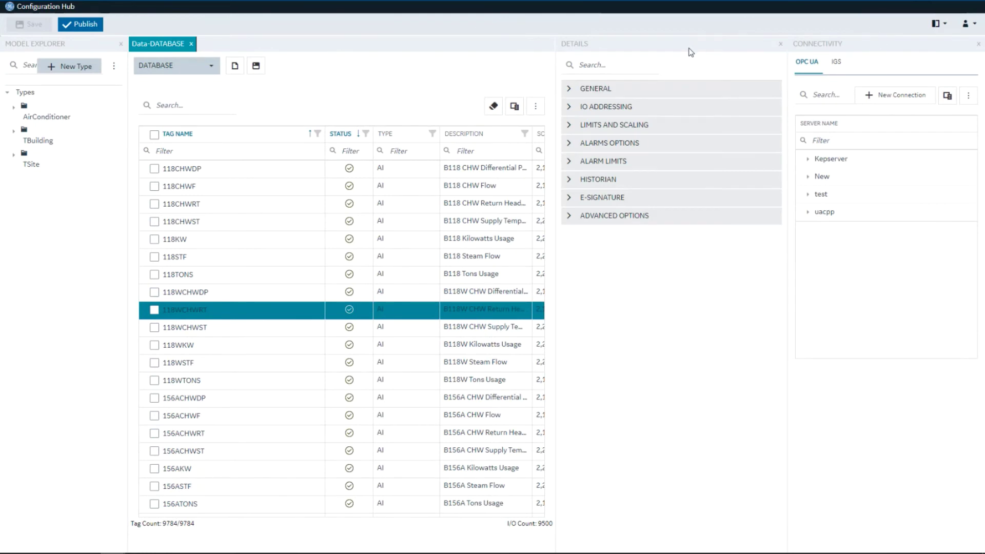
left_click_drag(673, 42, 83, 318)
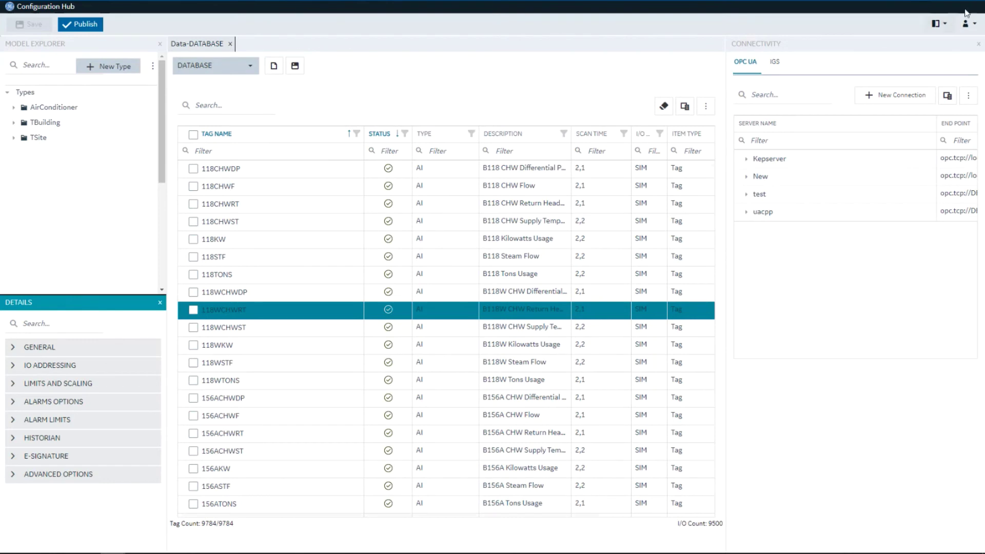
left_click(939, 24)
left_click(927, 44)
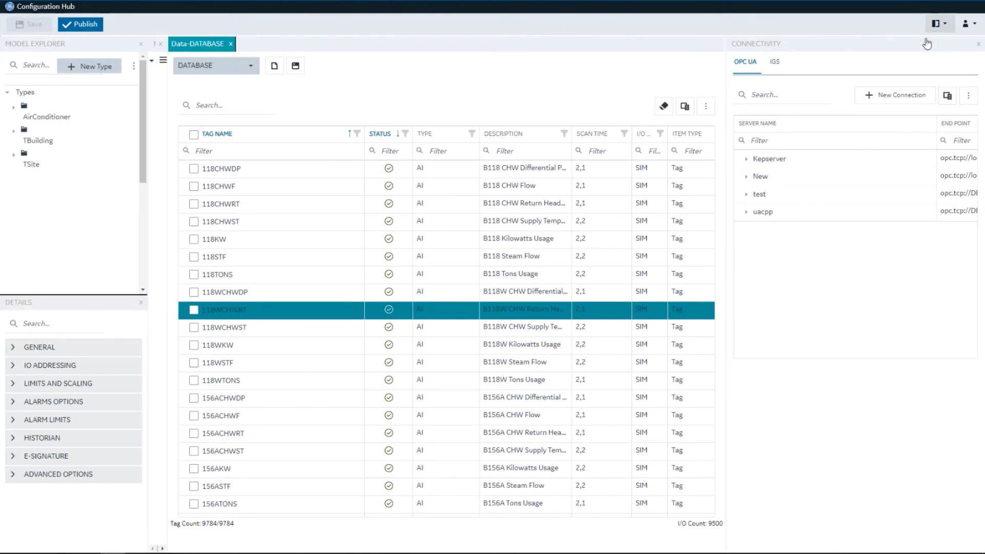
left_click_drag(156, 51, 851, 319)
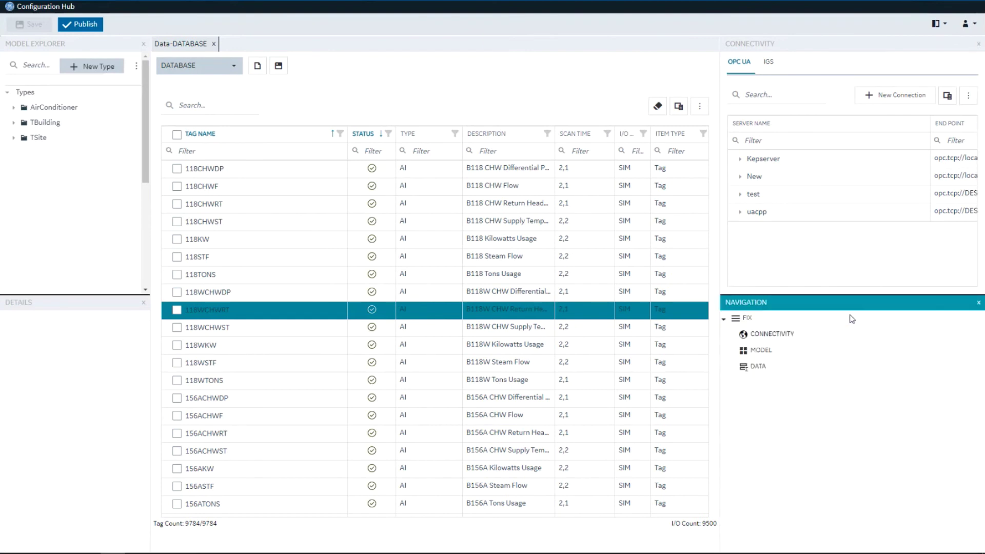
left_click(200, 277)
left_click(13, 347)
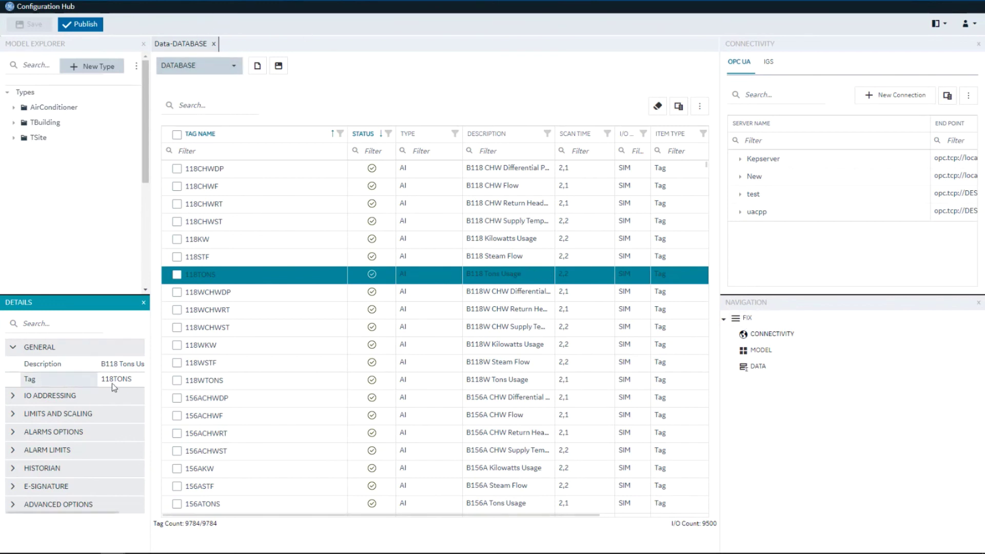
- Append 'b' to 118TONS's description in Details, save the database, and dismiss the confirmation
left_click(127, 366)
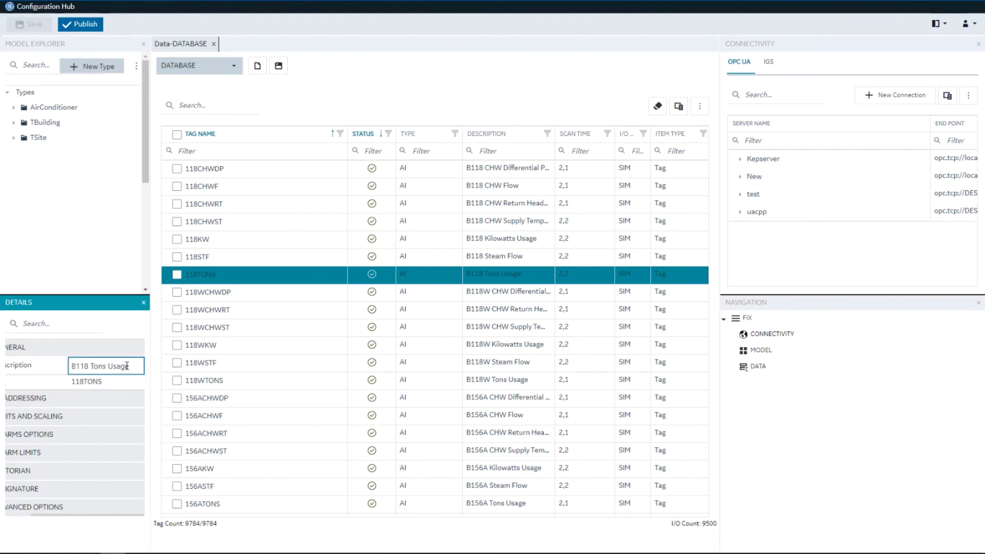
type("b")
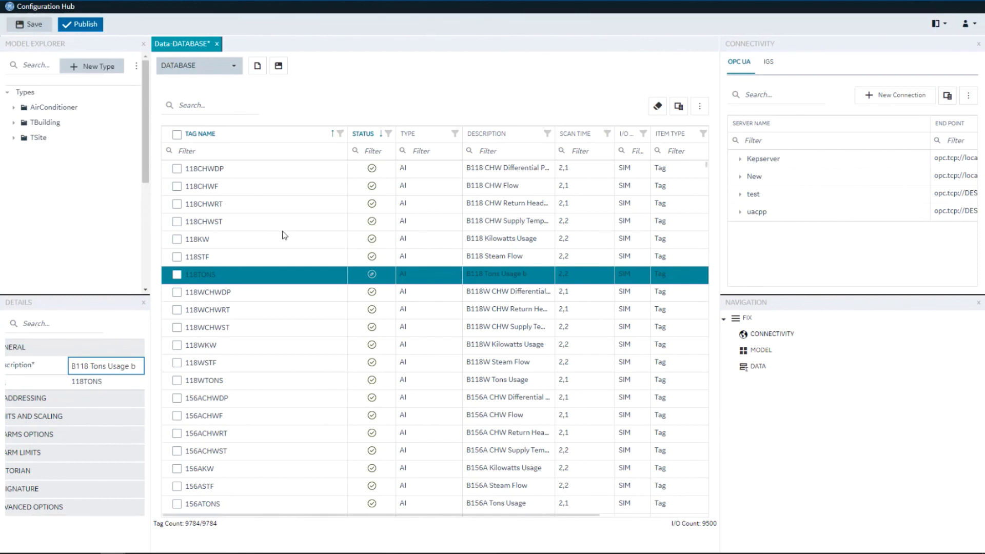
left_click(21, 25)
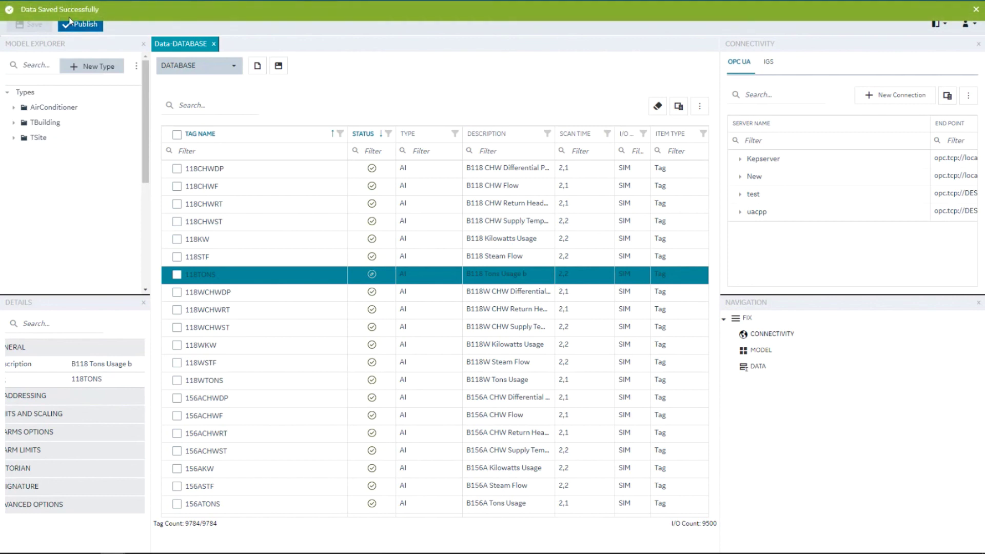
left_click(975, 10)
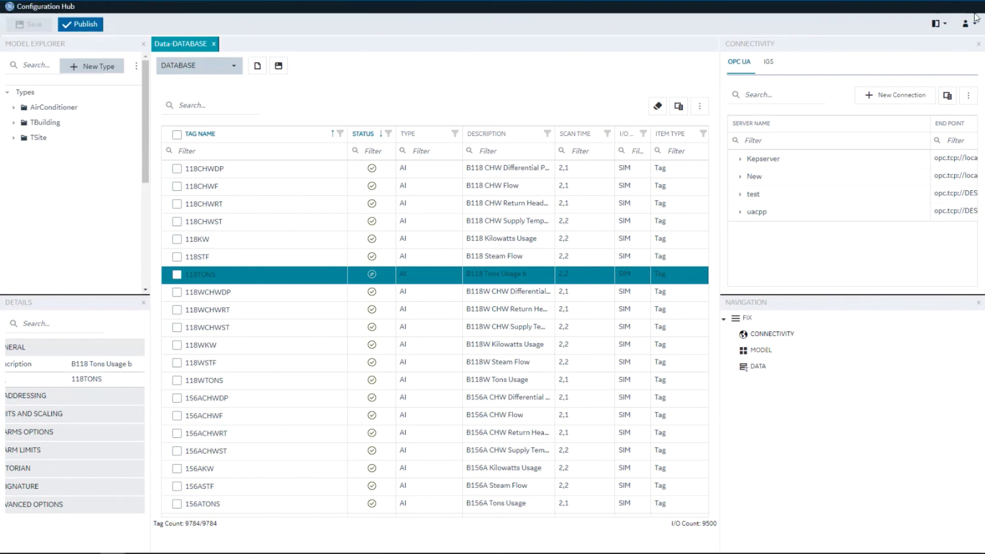